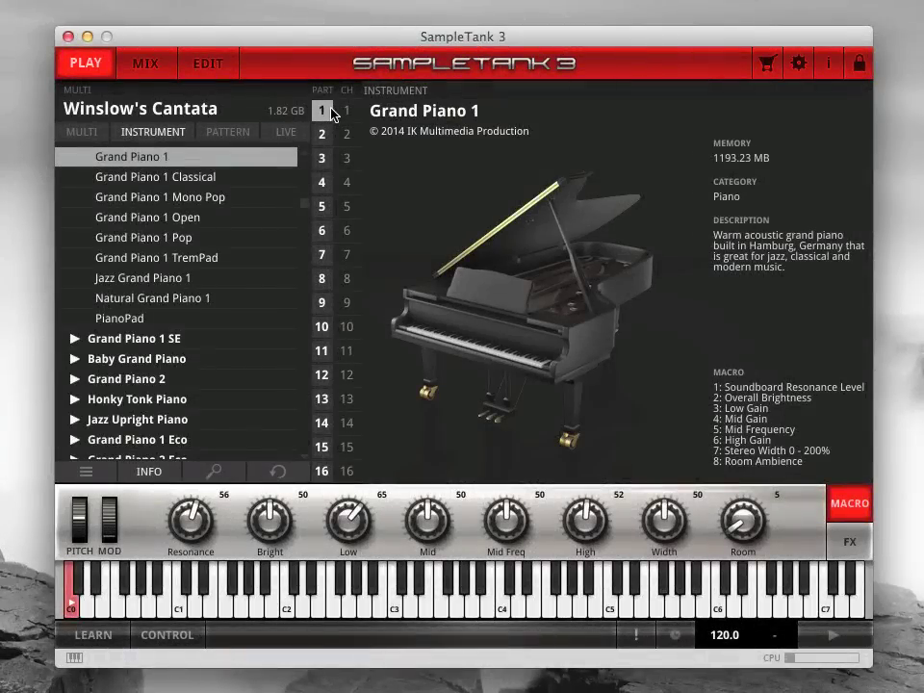
Review the instruments loaded on parts 2 through 16 of Winslow's Cantata, one by one.
left_click(327, 135)
left_click(327, 158)
left_click(328, 182)
left_click(327, 206)
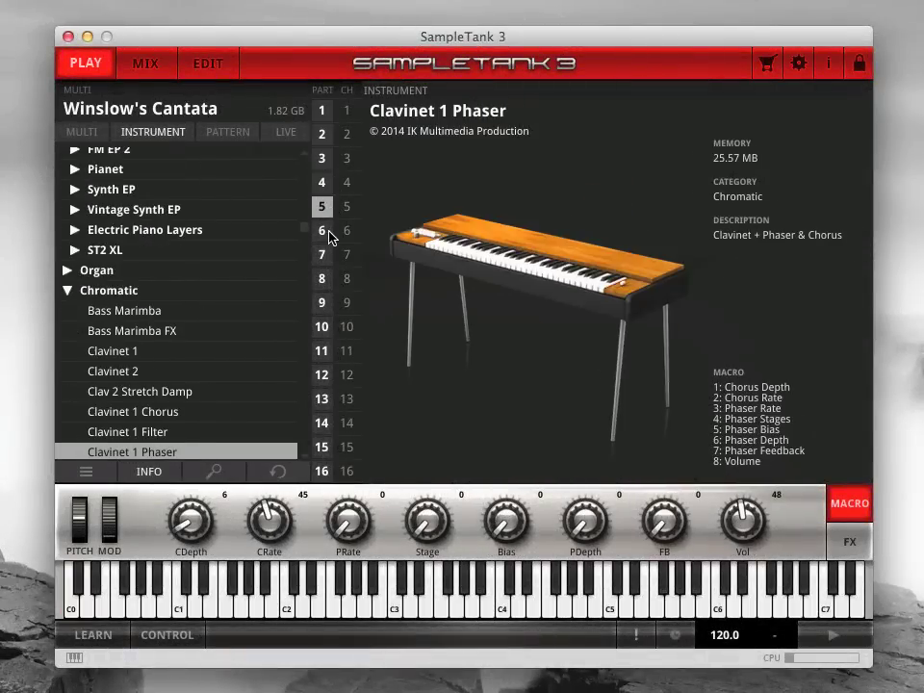
left_click(327, 230)
left_click(328, 255)
left_click(328, 279)
left_click(327, 302)
left_click(327, 326)
left_click(327, 351)
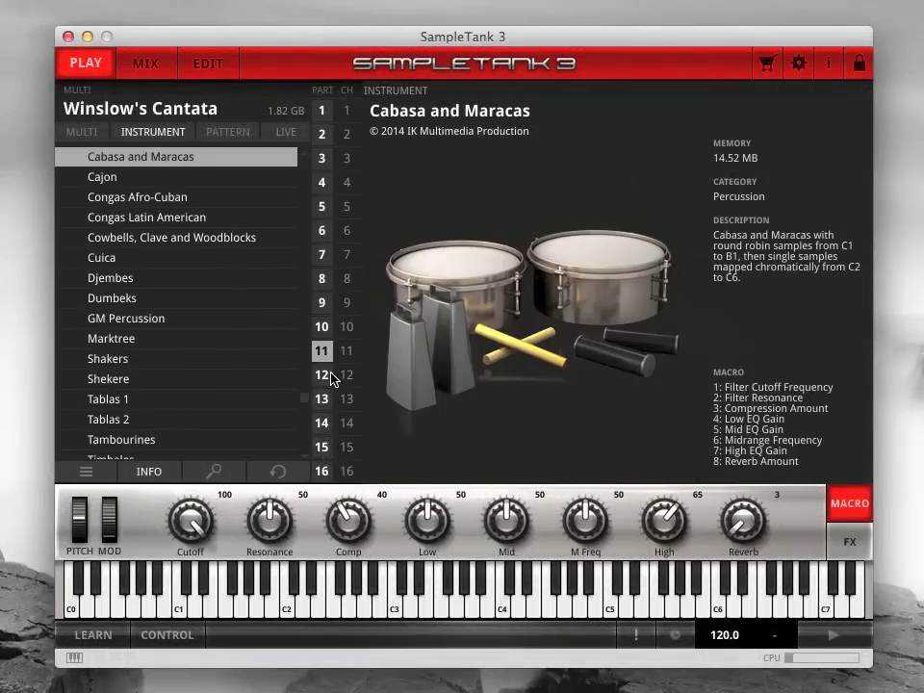
left_click(327, 375)
left_click(327, 399)
left_click(327, 422)
left_click(328, 447)
left_click(327, 470)
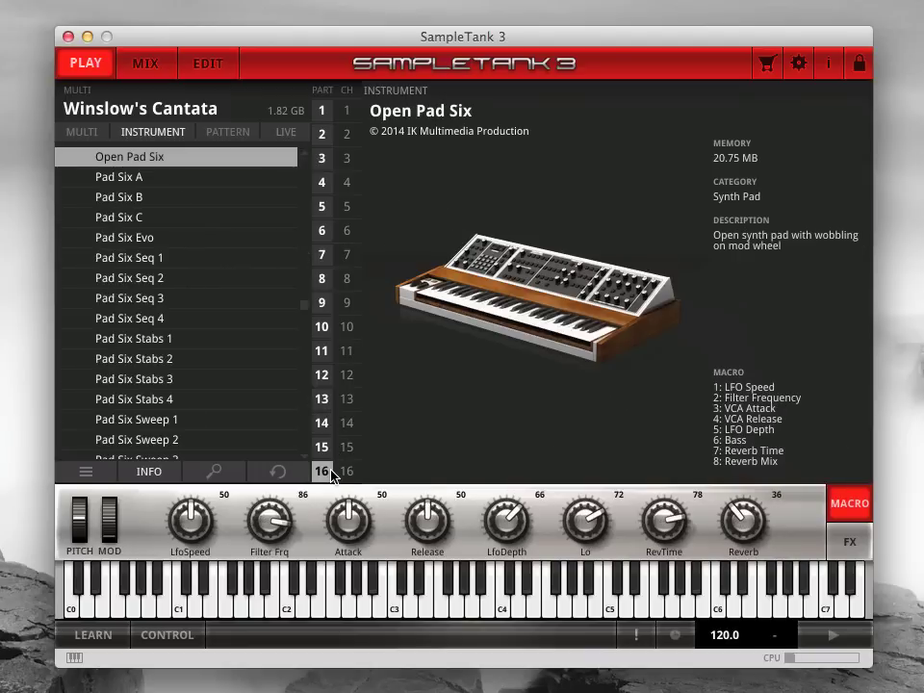
From the parts overview, create a New empty multi, then switch to instrument browsing.
left_click(82, 132)
left_click(96, 472)
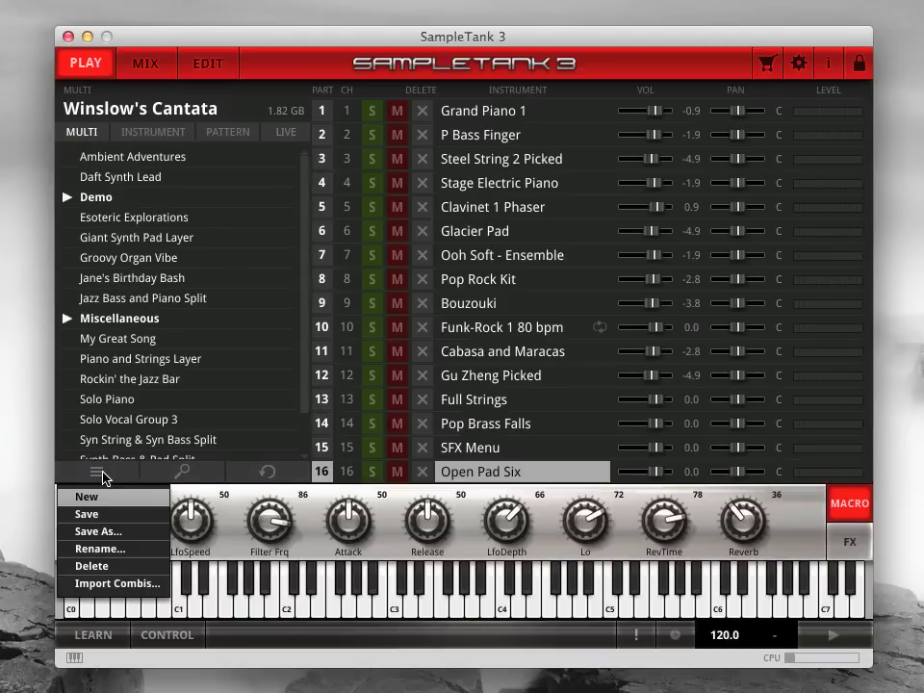
left_click(85, 497)
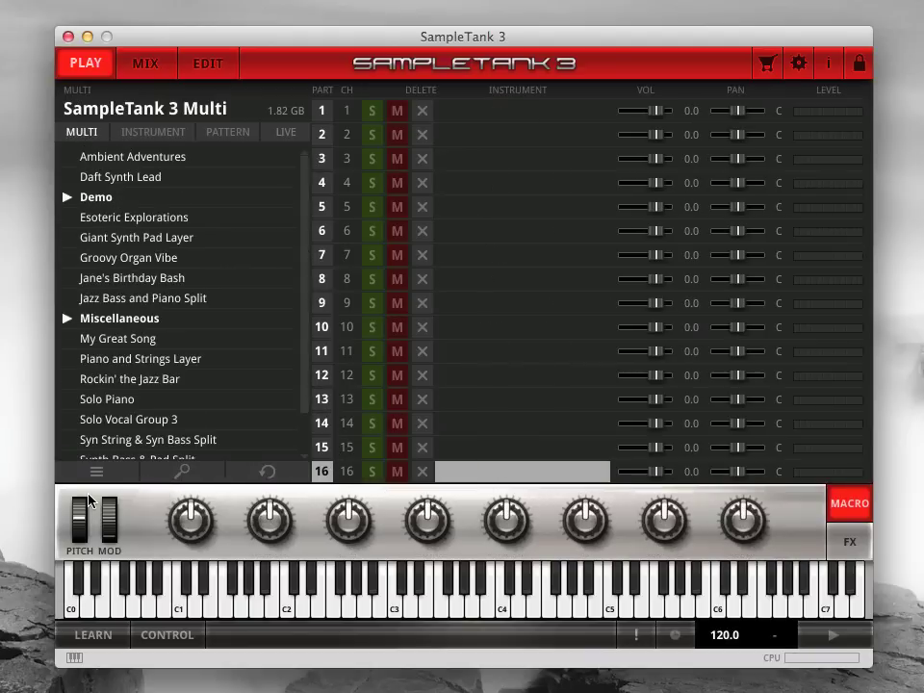
left_click(150, 133)
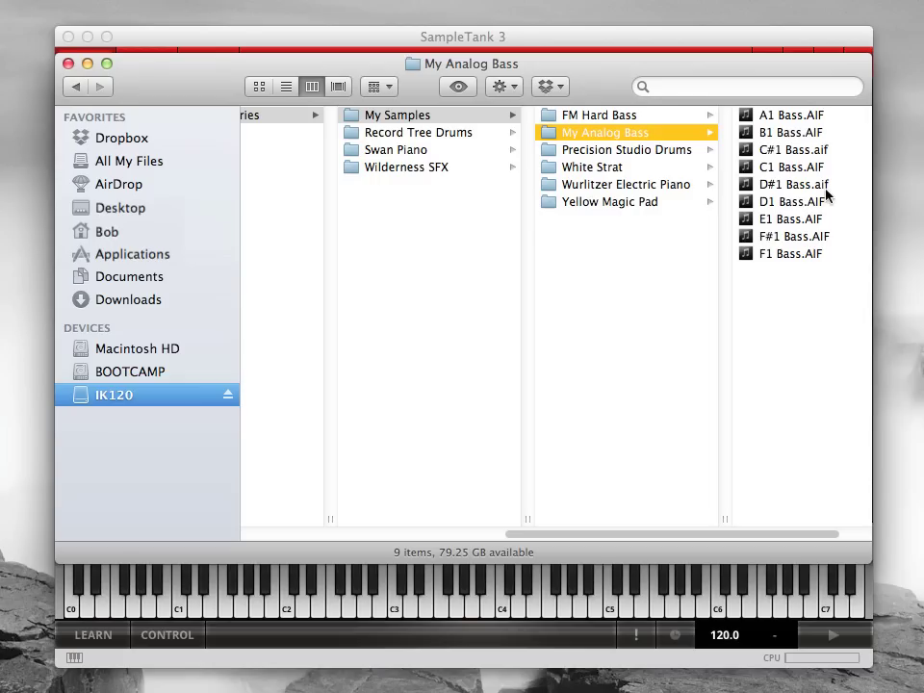
Preview the My Analog Bass AIF samples from A1 Bass.AIF onward, then close Finder.
left_click(816, 118)
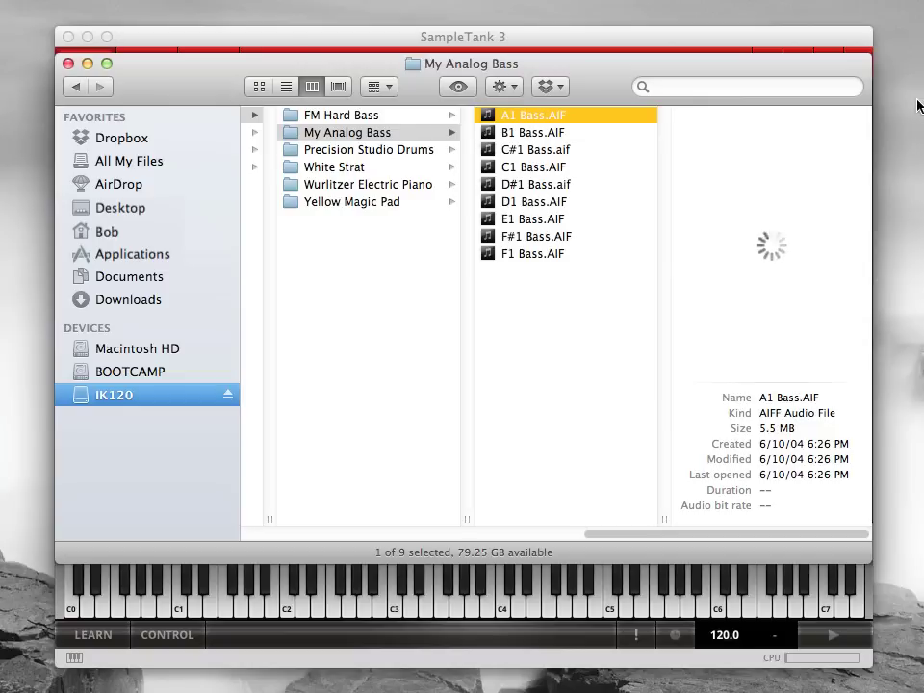
key("Down")
key("Down")
key("Down")
key("Down")
key("Down")
key("Down")
key("Down")
key("Down")
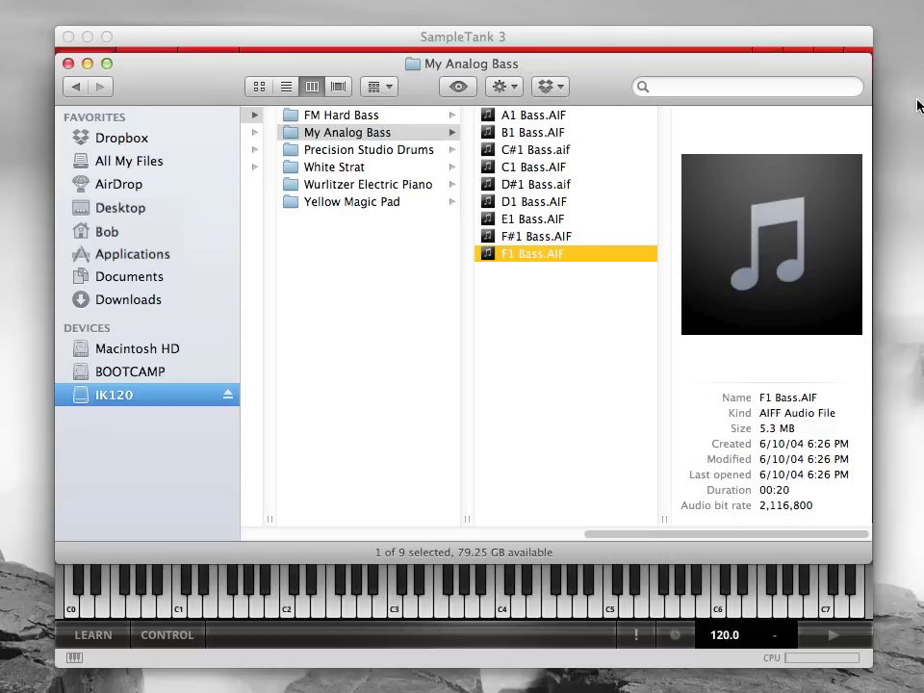
left_click(68, 64)
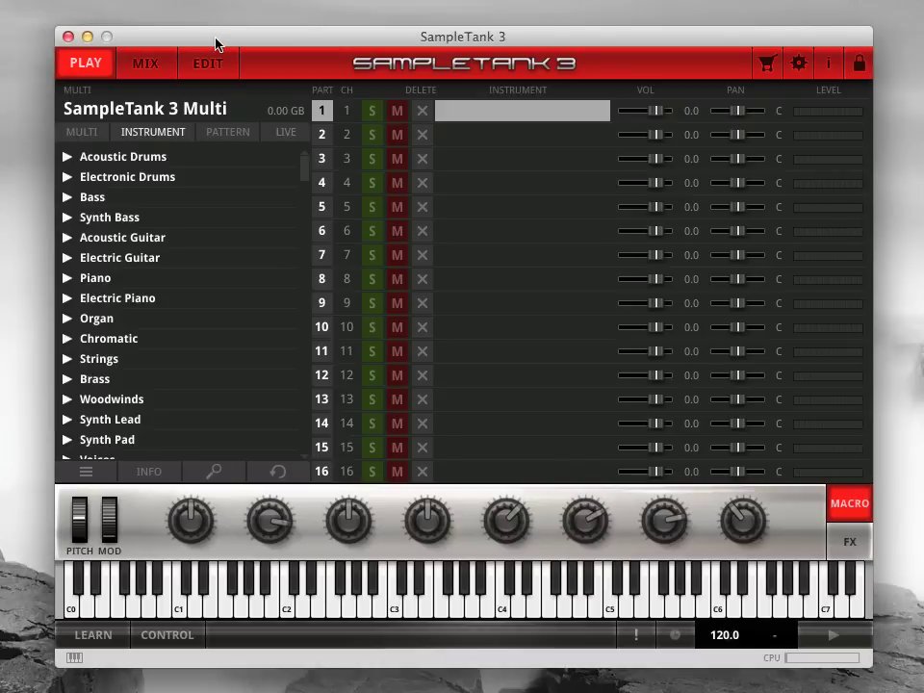
Start Import Samples from My Samples > My Analog Bass, naming the instrument 'Super Analog Bass 42'.
left_click(105, 475)
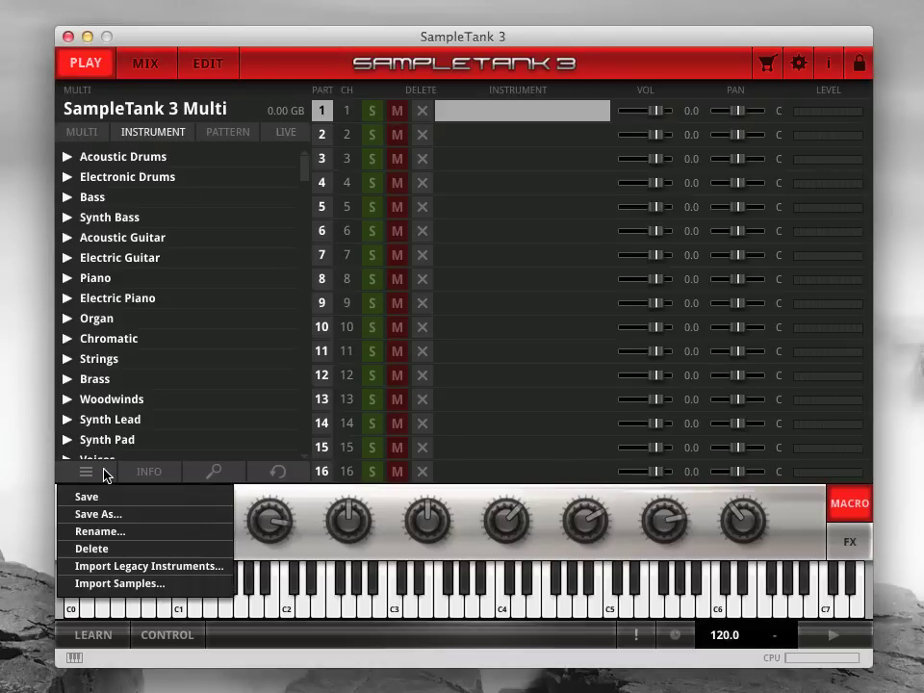
left_click(169, 585)
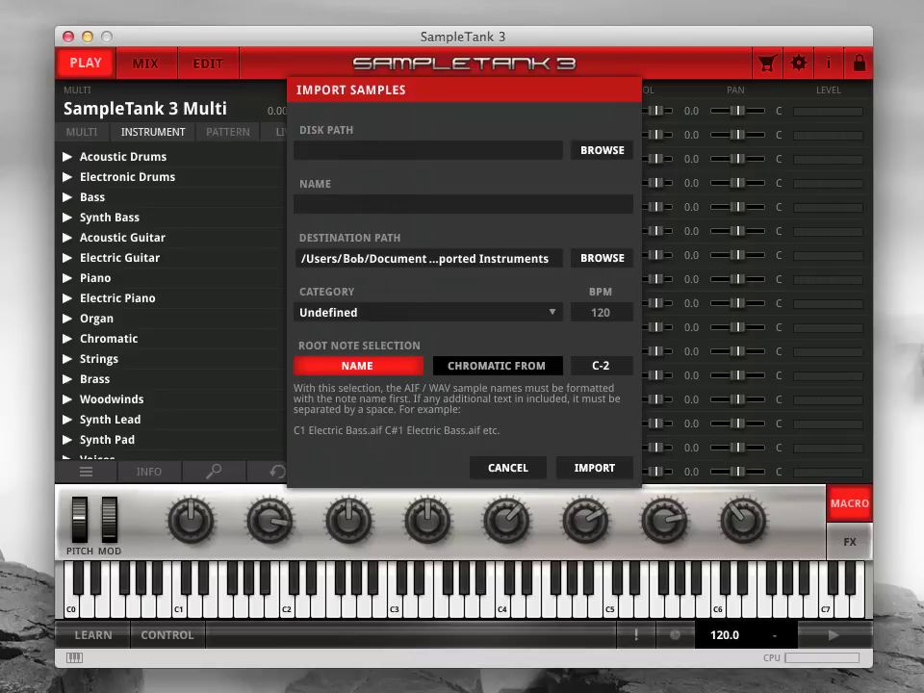
left_click(607, 152)
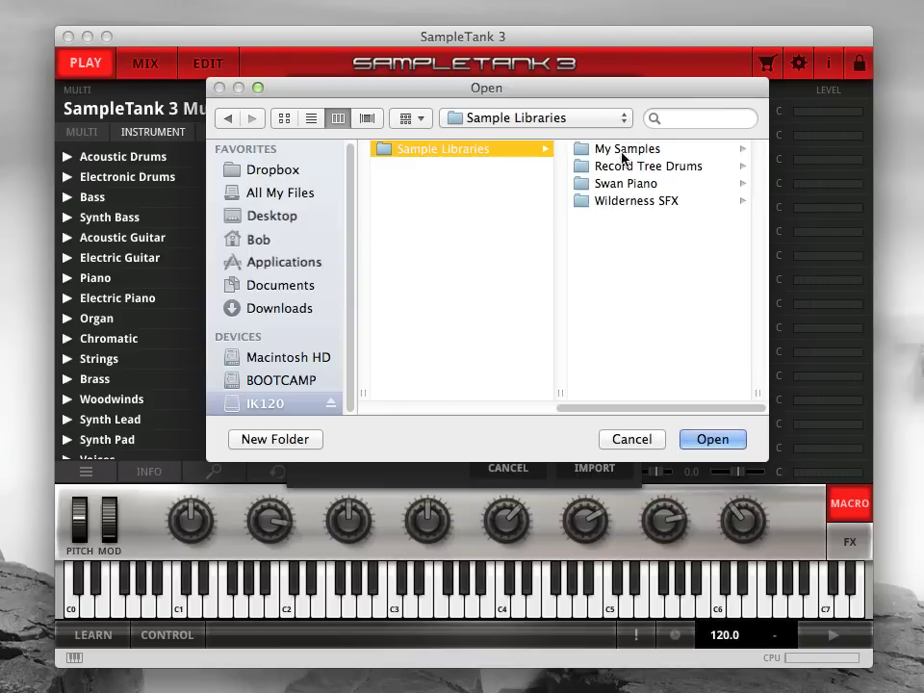
left_click(623, 154)
left_click(638, 172)
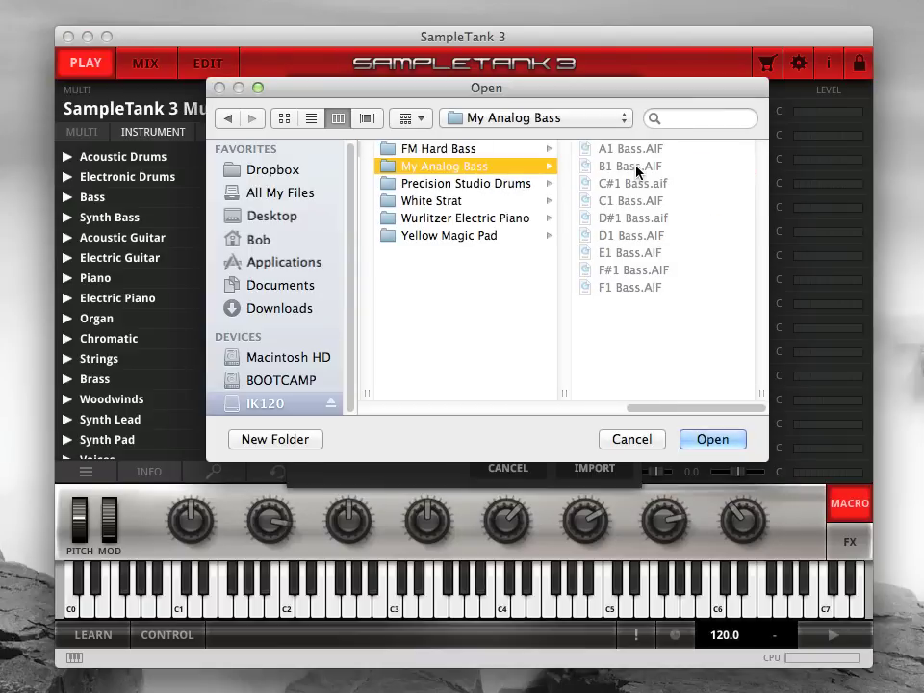
left_click(735, 439)
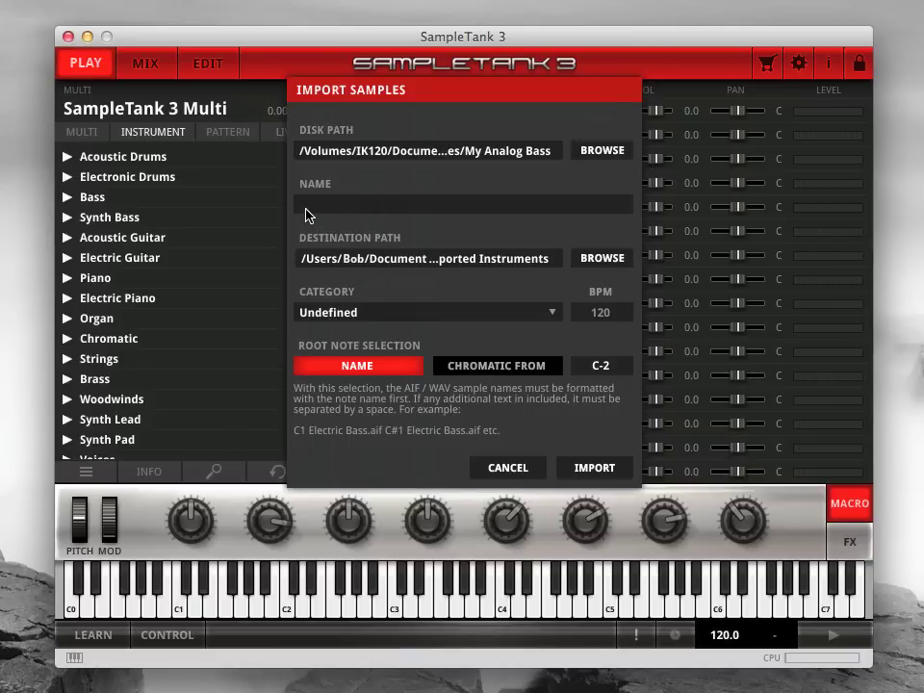
type("Super Analog Bass 42")
Keep the Imported Instruments destination, set category to Loops and tempo to 144 BPM.
left_click(604, 258)
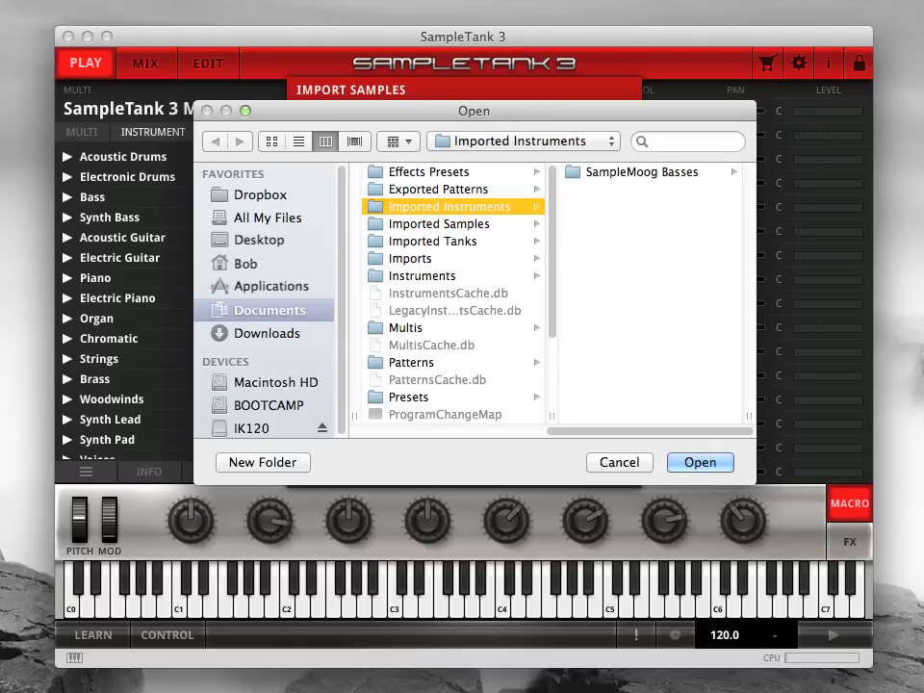
left_click(701, 463)
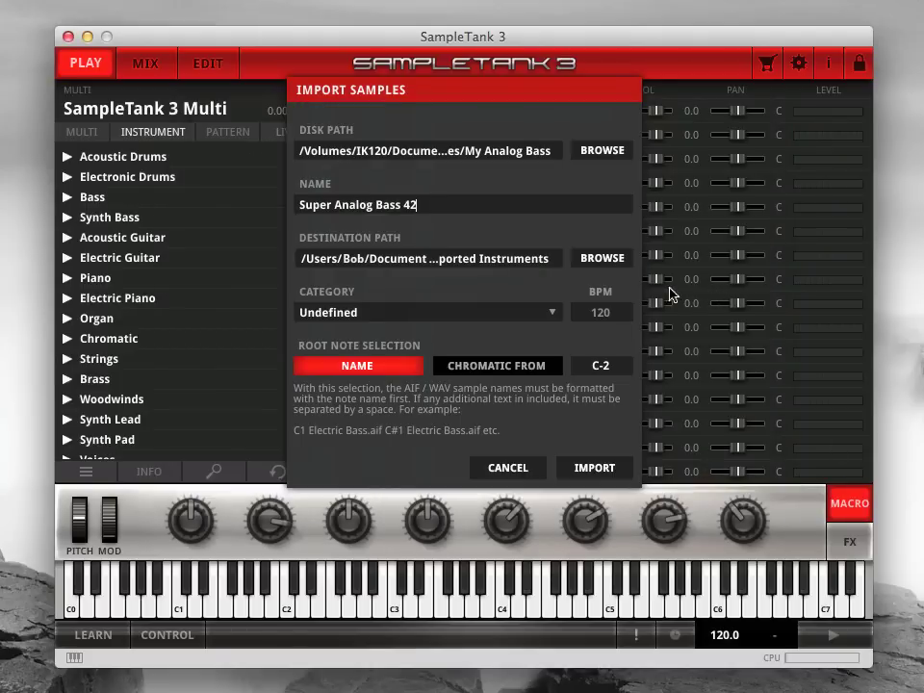
left_click(553, 312)
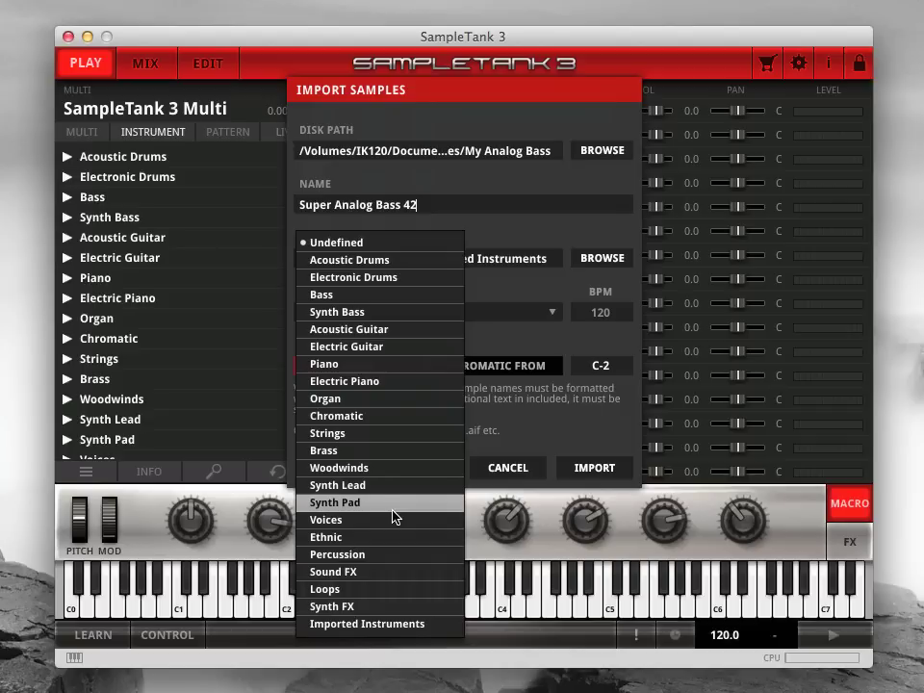
left_click(391, 625)
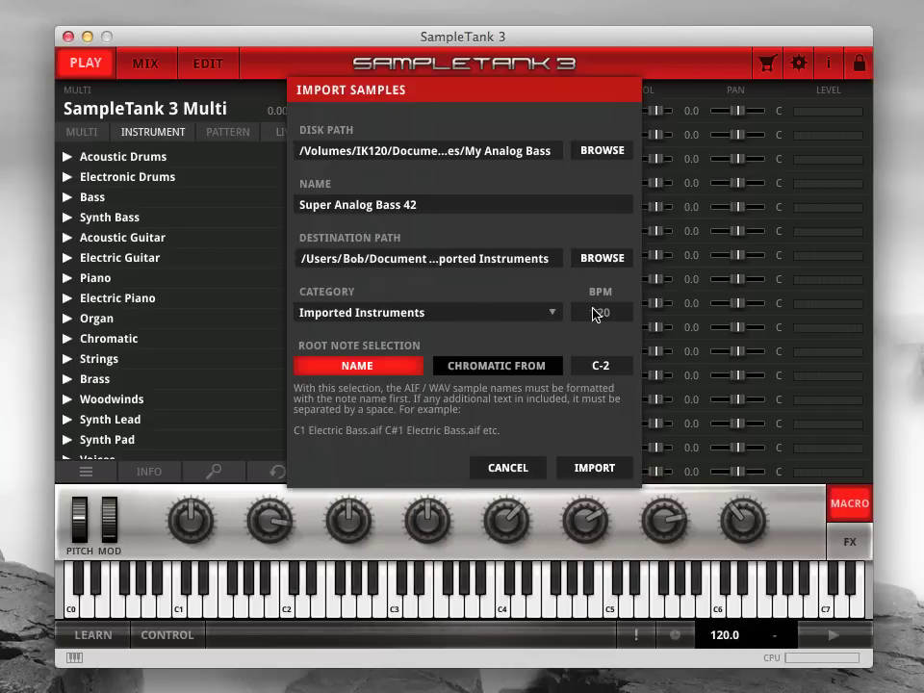
left_click(552, 313)
left_click(419, 593)
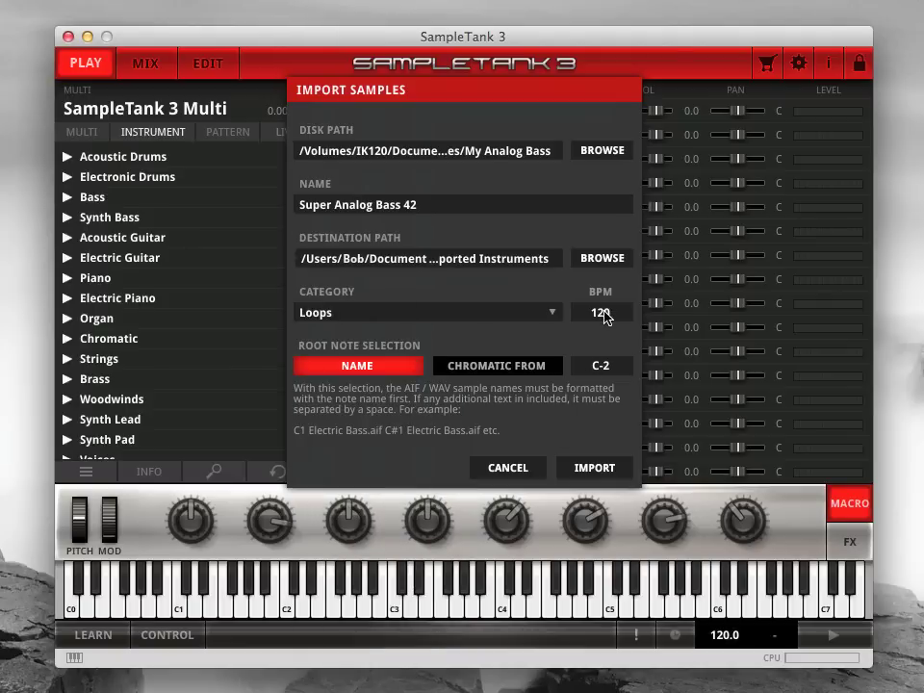
left_click(630, 313)
type("144")
Switch Root Note Selection from chromatic to NAME so samples map by file name.
left_click(561, 370)
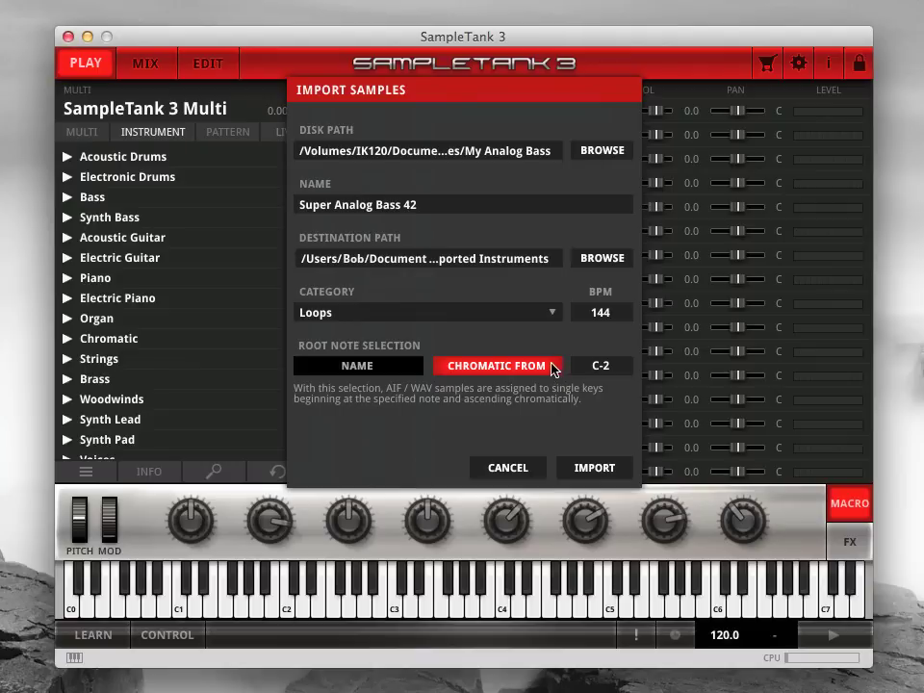
left_click(416, 368)
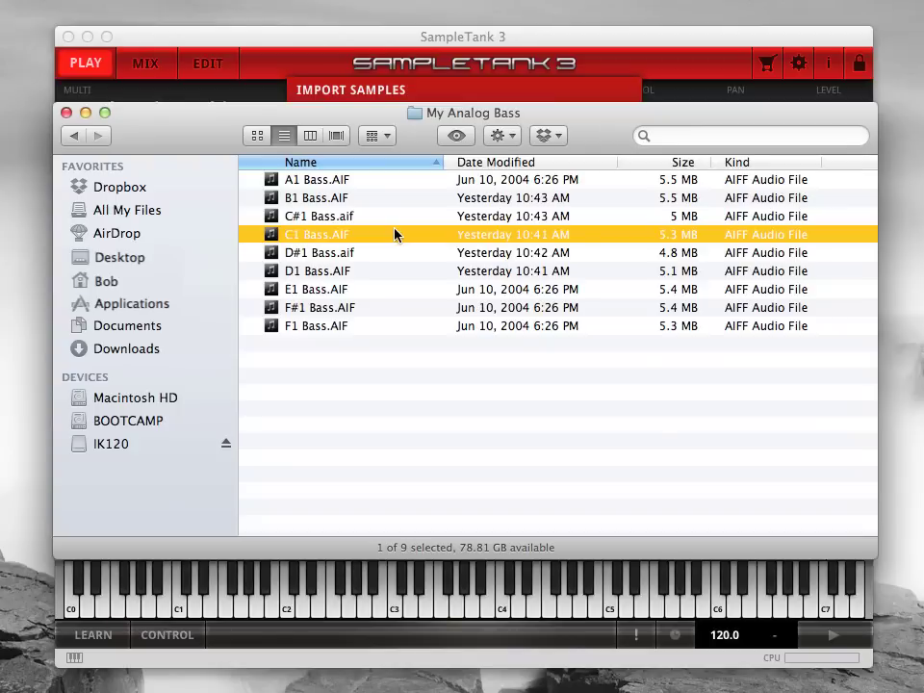
left_click(392, 216)
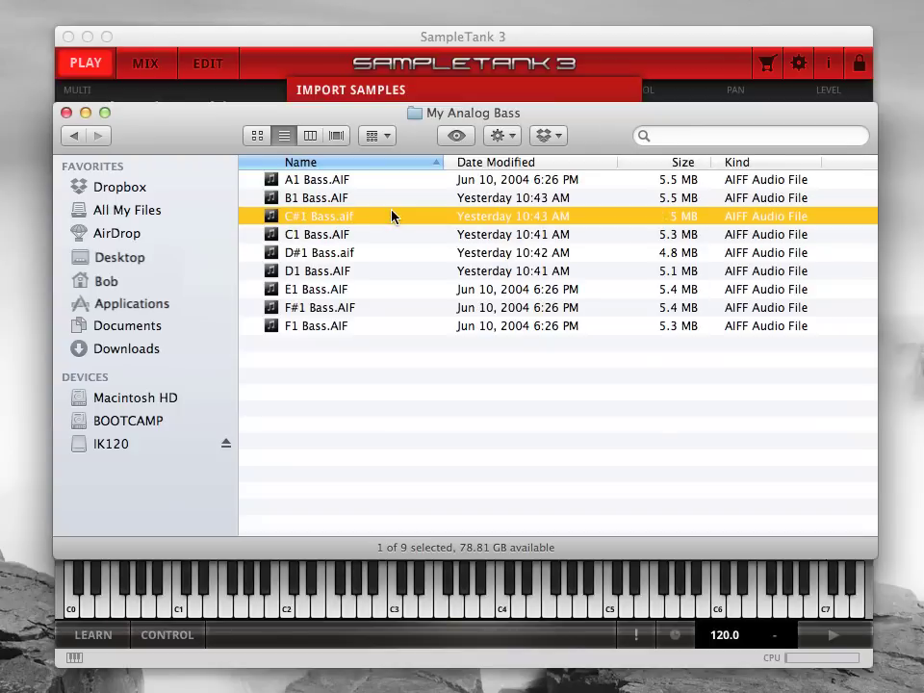
left_click(394, 273)
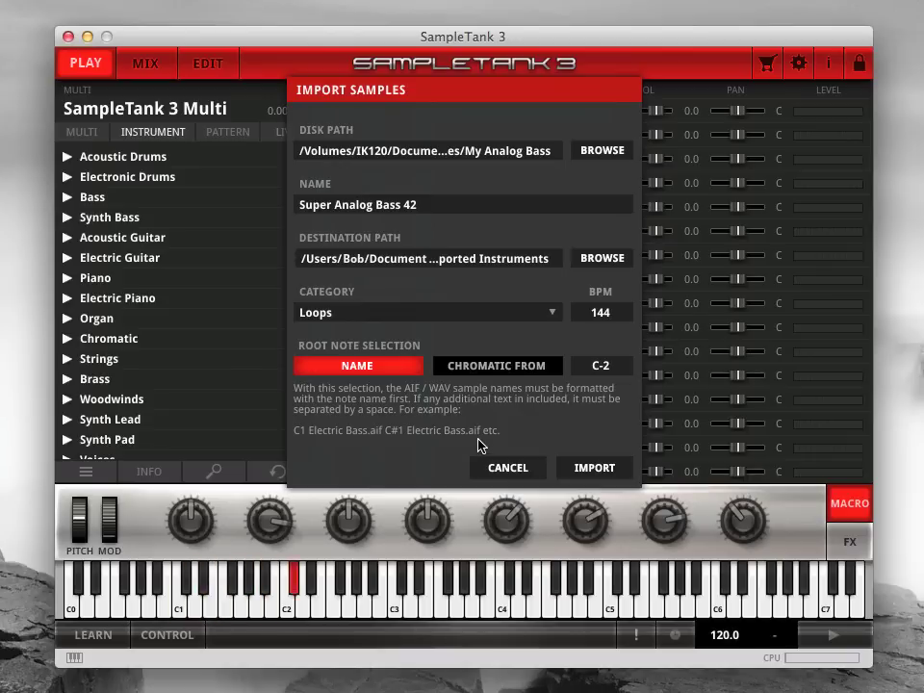
Set category to Synth Bass, root notes by NAME, and import Super Analog Bass 42.
left_click(556, 374)
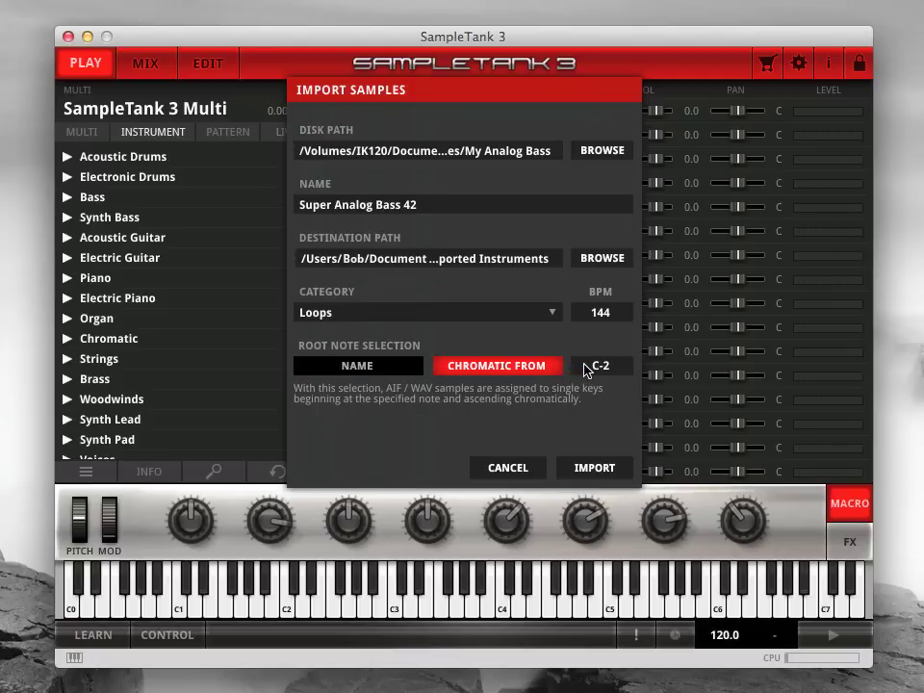
left_click_drag(589, 372, 584, 19)
left_click(549, 315)
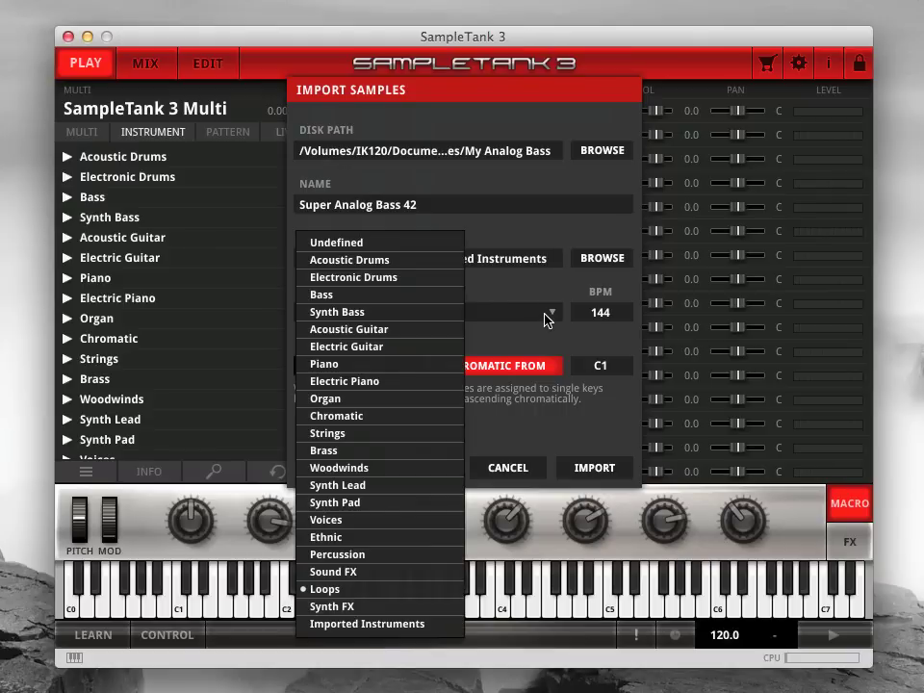
left_click(354, 314)
left_click(403, 373)
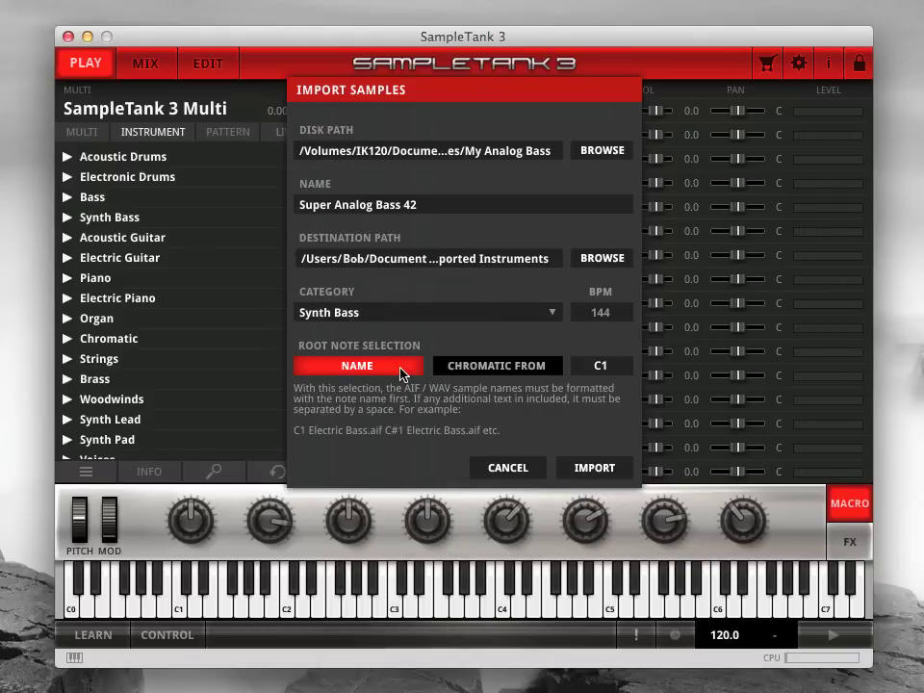
left_click(594, 467)
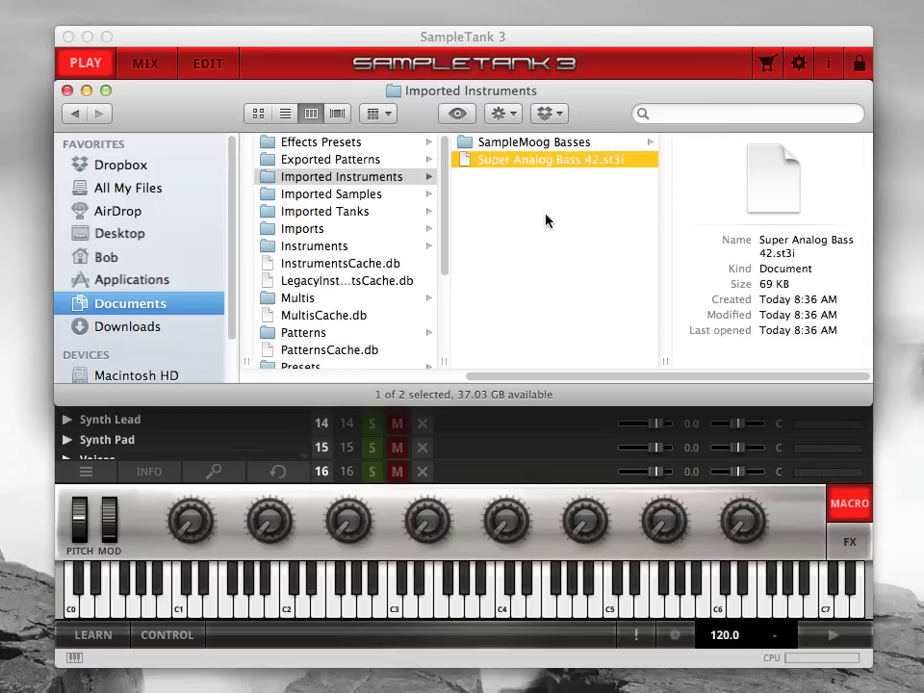
left_click(348, 196)
left_click(527, 161)
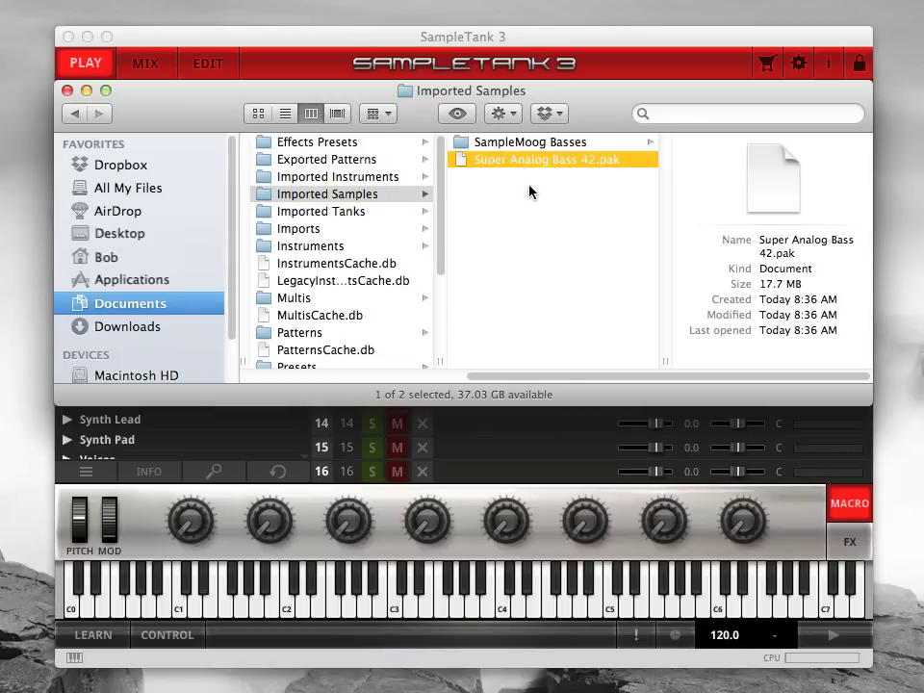
key("Return")
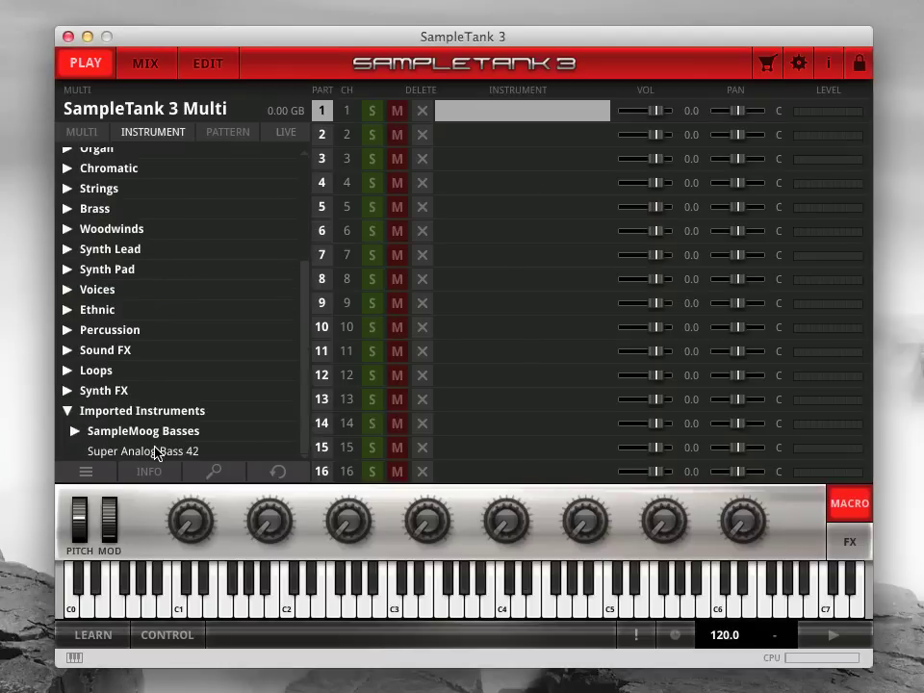
Load Super Analog Bass 42 into part 1, show its EDIT page, and sweep the filter cutoff.
double_click(157, 451)
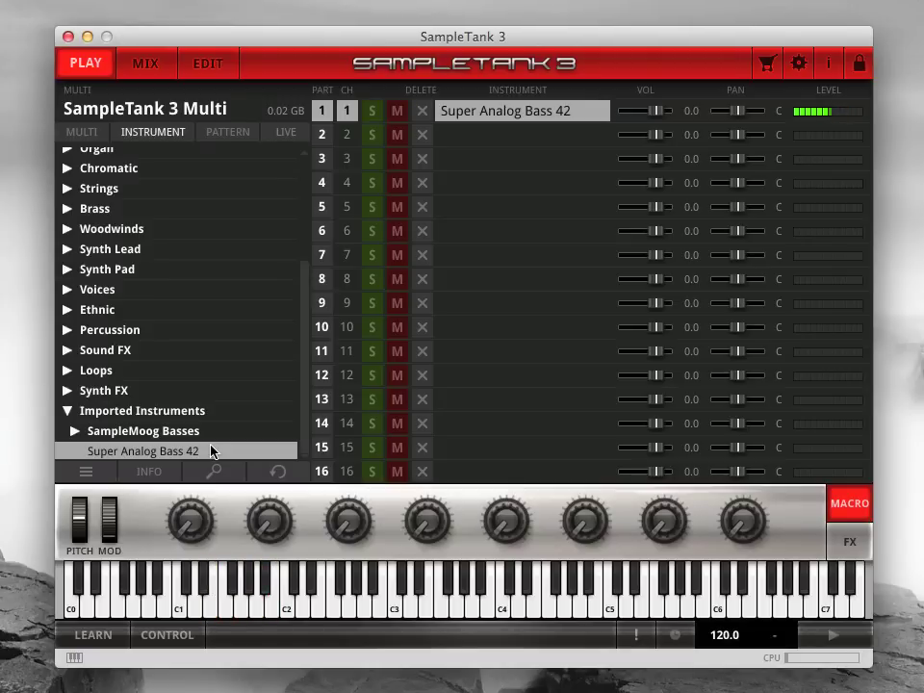
left_click(223, 61)
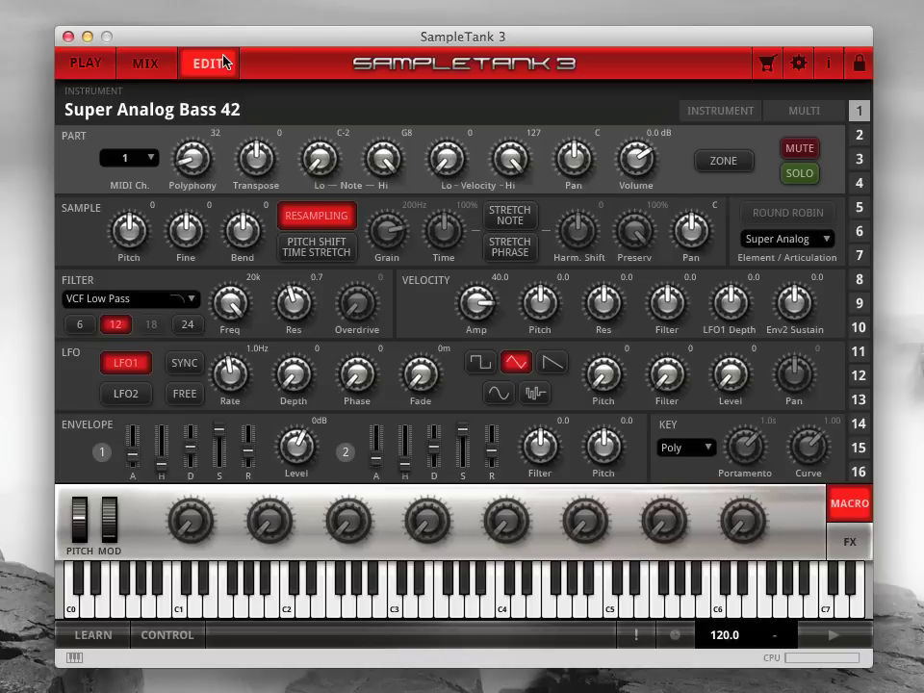
left_click_drag(224, 302, 226, 299)
In the mixer, put Parametric EQ, Vintage EQ-1A and Compressor in part 1's first three inserts.
left_click(145, 63)
left_click(110, 135)
mouse_move(180, 223)
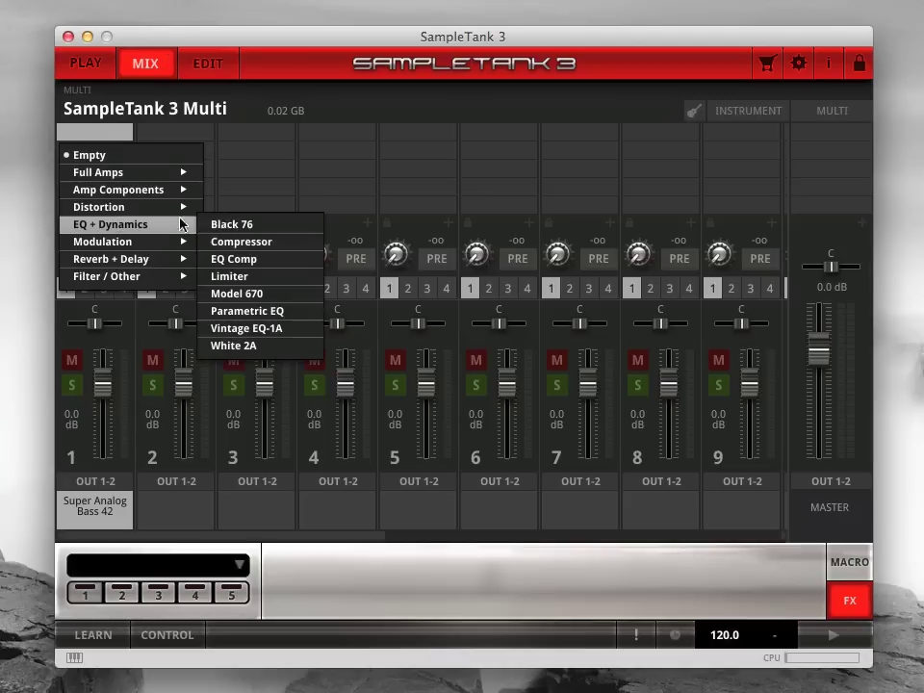
left_click(285, 310)
left_click(87, 152)
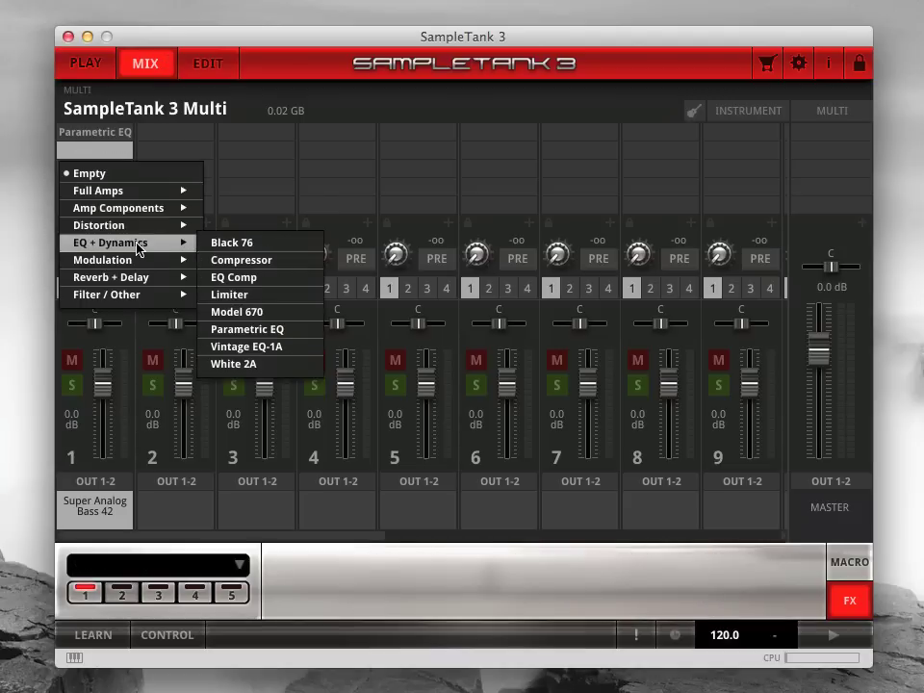
left_click(248, 347)
left_click(96, 169)
mouse_move(130, 261)
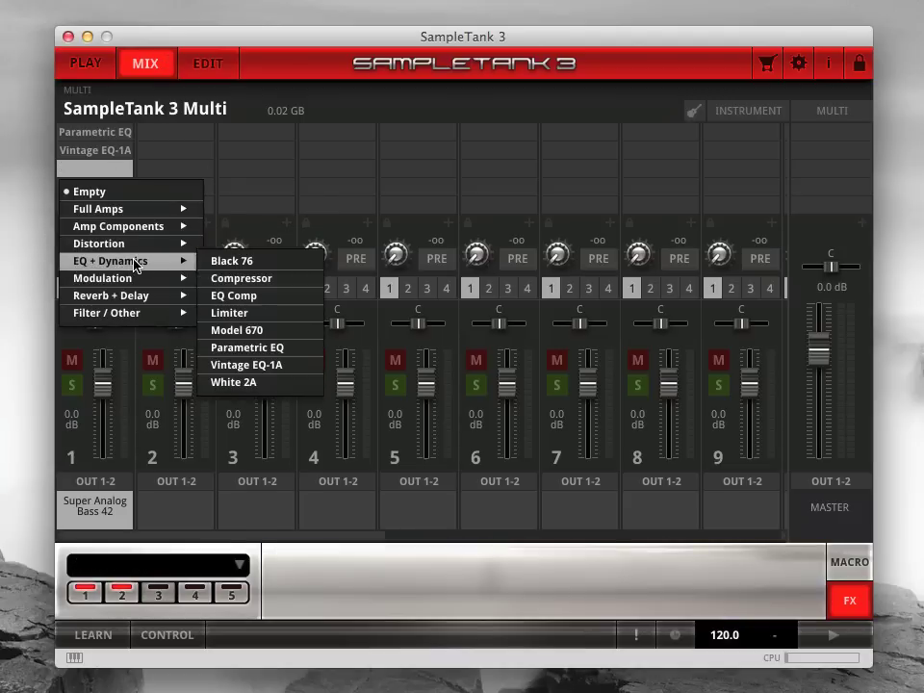
left_click(241, 277)
Add Chorus C1 and Hall Reverb as the fourth and fifth inserts, then save the instrument.
left_click(97, 186)
mouse_move(178, 296)
left_click(222, 331)
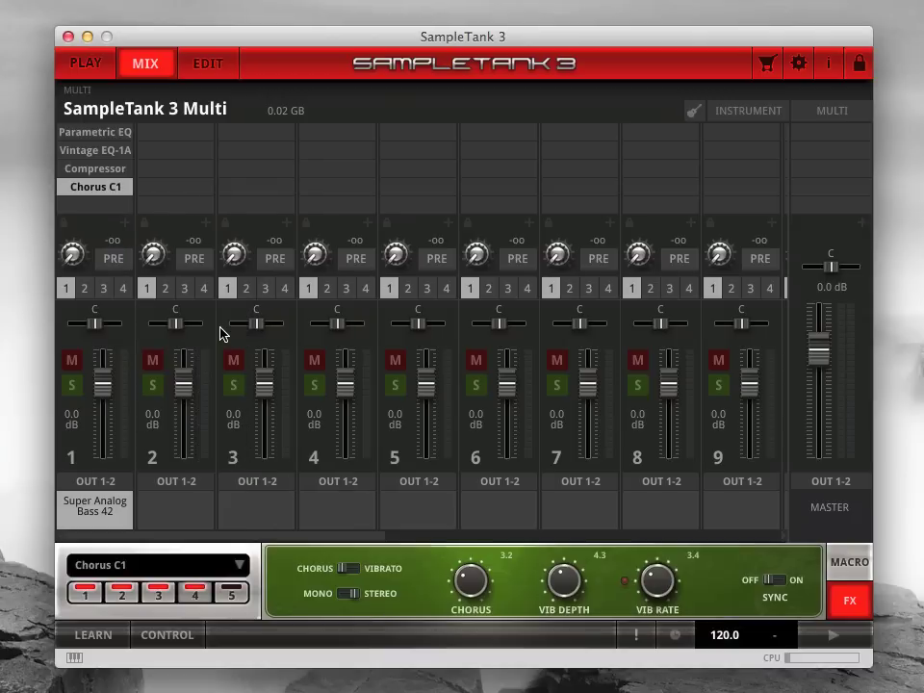
left_click(104, 205)
mouse_move(154, 332)
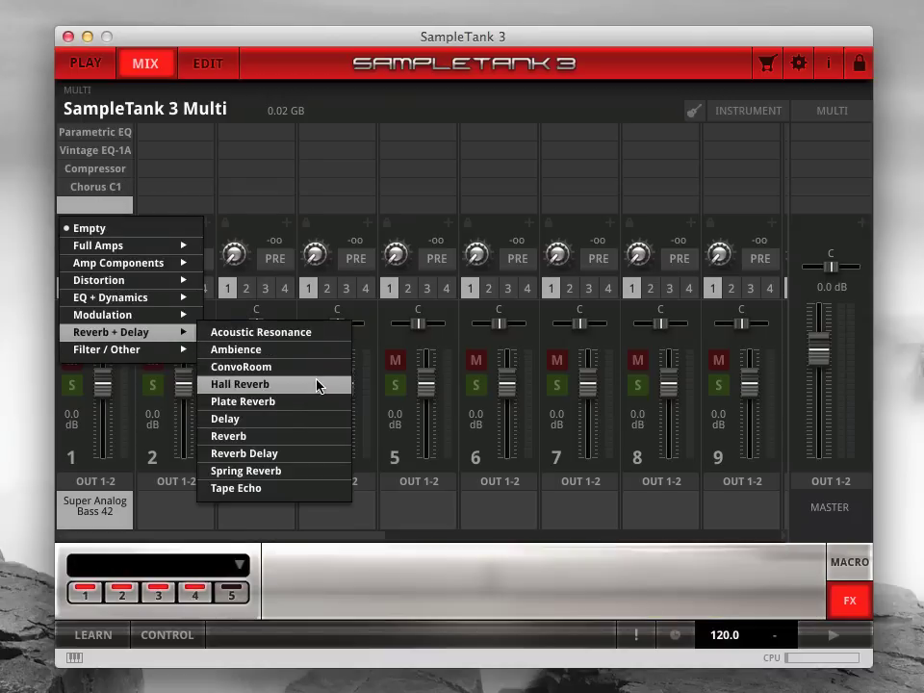
left_click(318, 384)
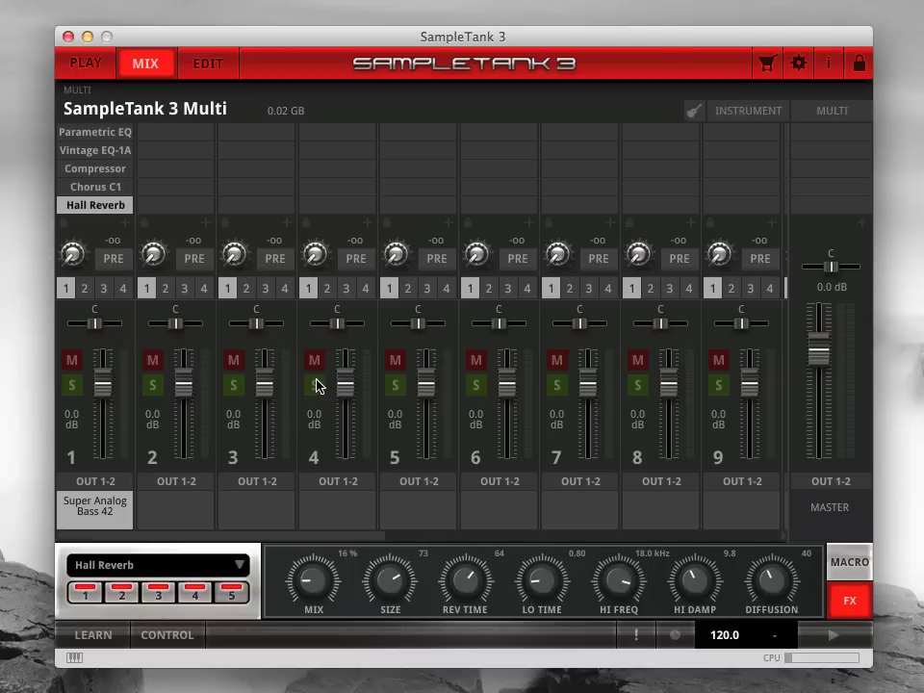
left_click(757, 113)
left_click(760, 137)
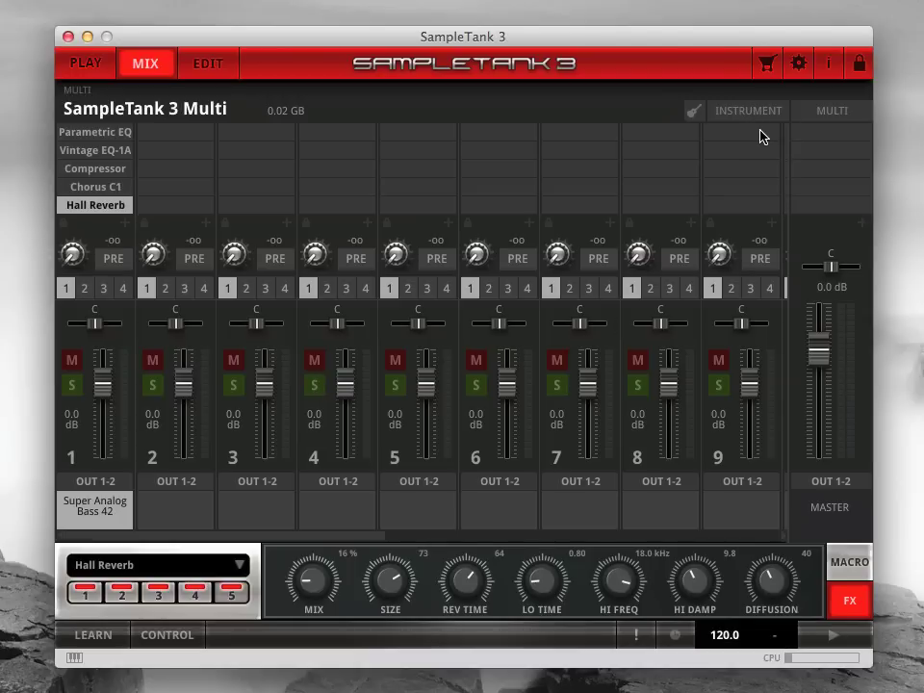